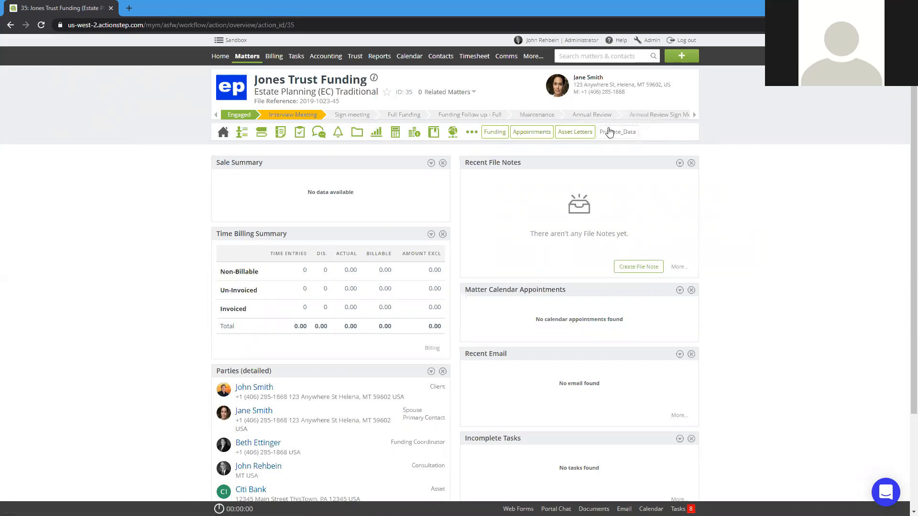
# - Add a new record to the matter's Funding collection with type Cash Account and enter its account number
pyautogui.click(495, 133)
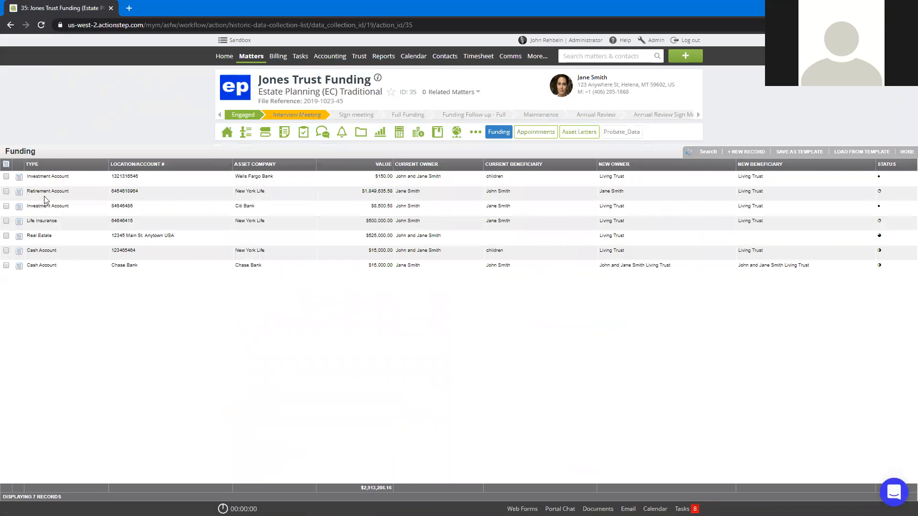
pyautogui.click(751, 153)
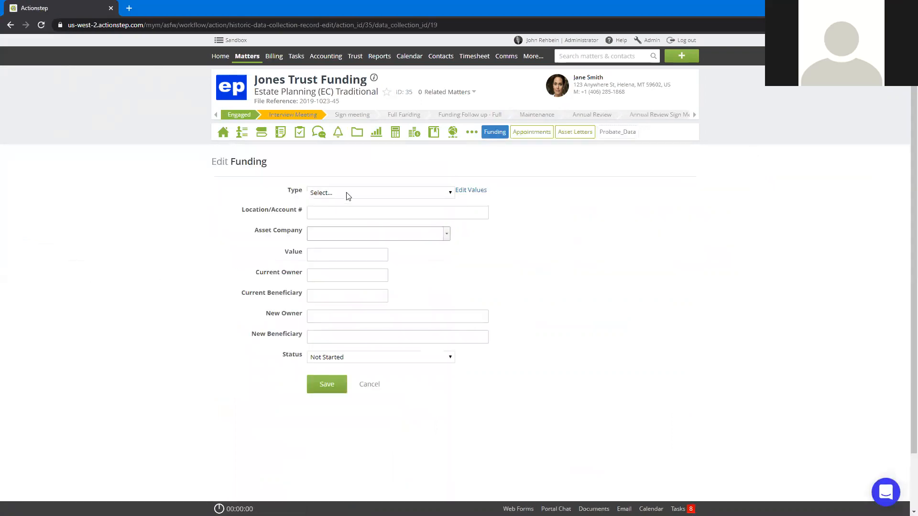
pyautogui.click(347, 192)
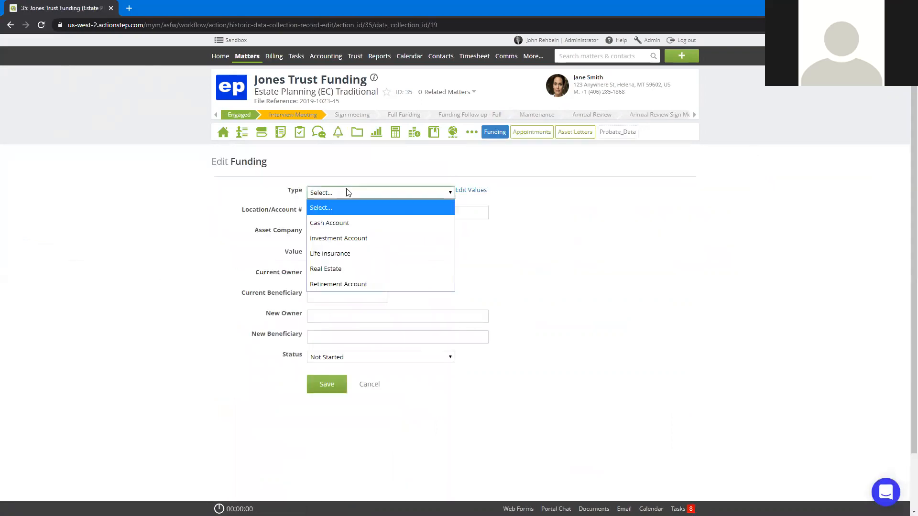
pyautogui.click(341, 222)
pyautogui.click(318, 212)
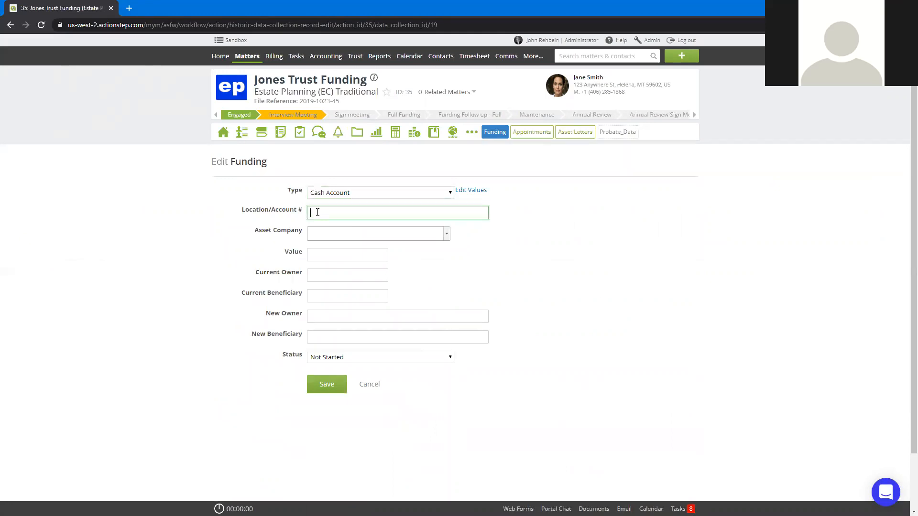
pyautogui.write('1234567')
# - Set the funding record's asset company to Wells Fargo Bank and its value to 5700
pyautogui.click(331, 234)
pyautogui.write('wells')
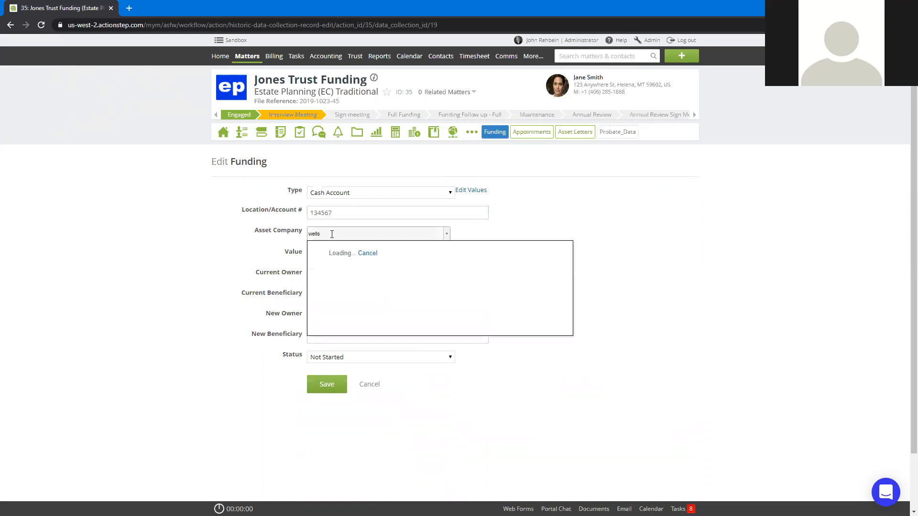
pyautogui.click(331, 256)
pyautogui.click(331, 256)
pyautogui.write('5700')
# - Enter the current owner's full name and set the current beneficiary to Kids
pyautogui.click(326, 269)
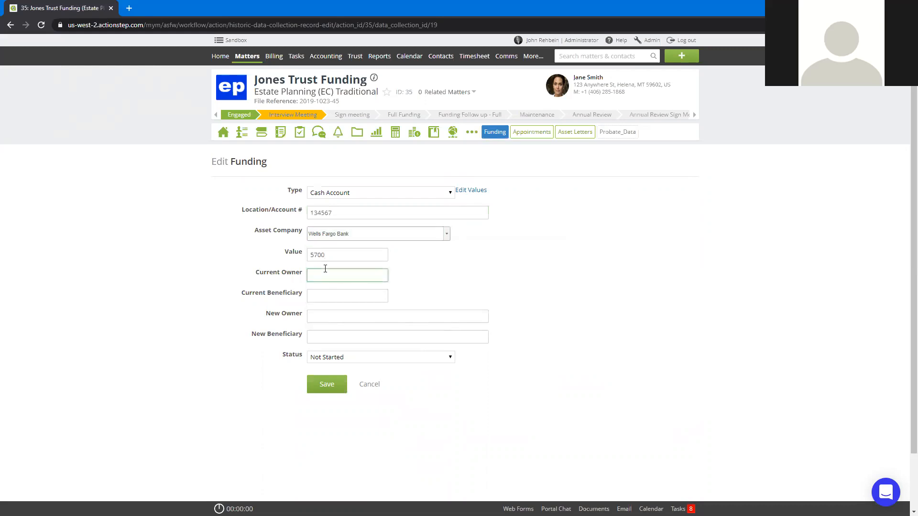
pyautogui.write('Jane Smith')
pyautogui.press('Tab')
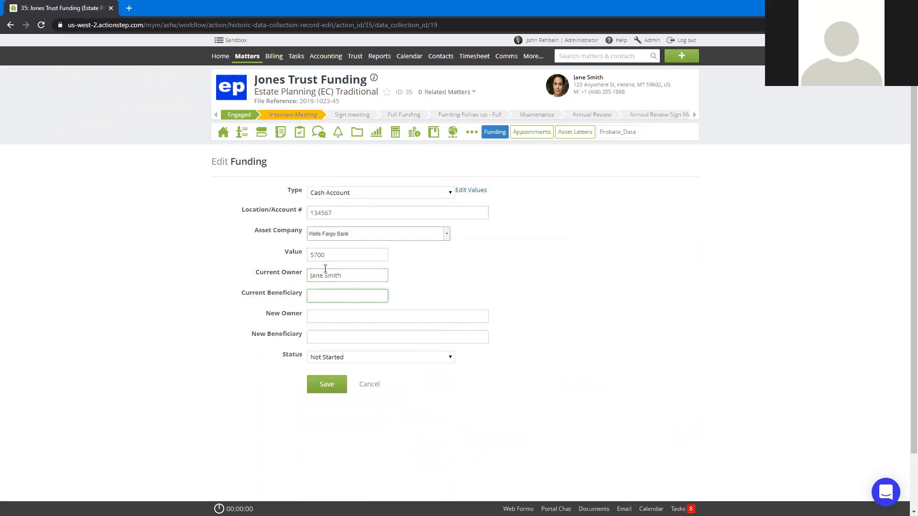
pyautogui.write('Kids')
pyautogui.press('Tab')
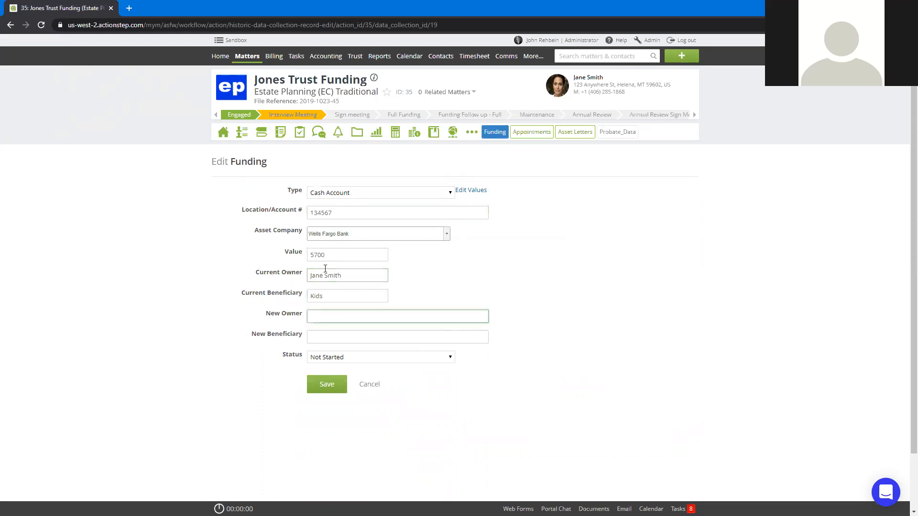
# - Set both the new owner and new beneficiary to Living Trust and save the record with status Not Started
pyautogui.write('Living Trust')
pyautogui.press('Tab')
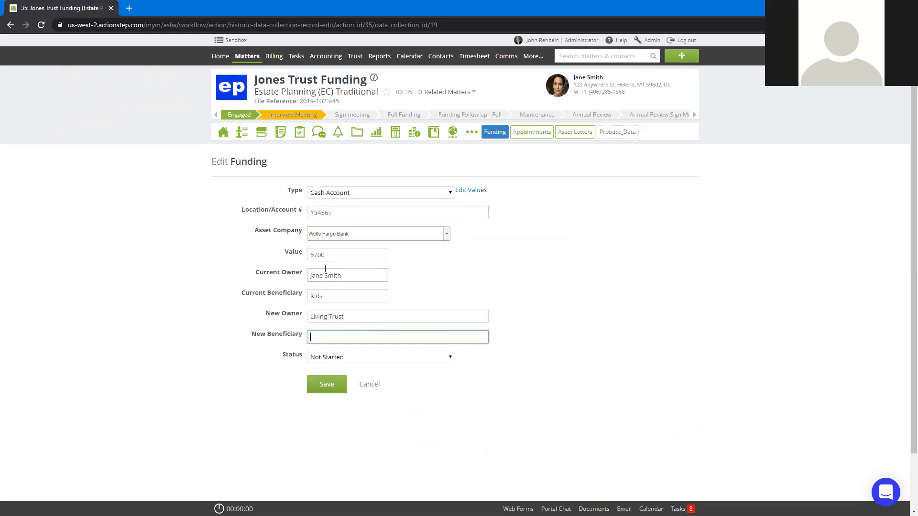
pyautogui.write('Living Trust')
pyautogui.click(333, 358)
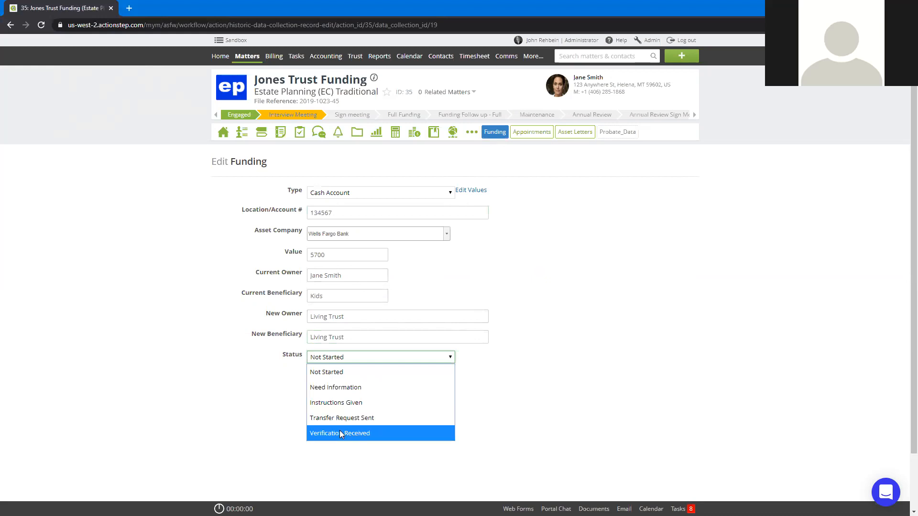
pyautogui.click(253, 406)
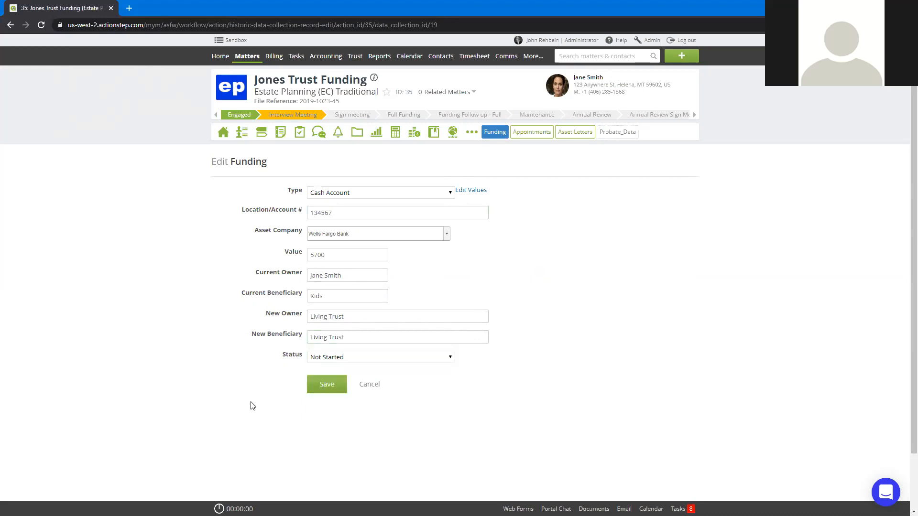
pyautogui.click(319, 385)
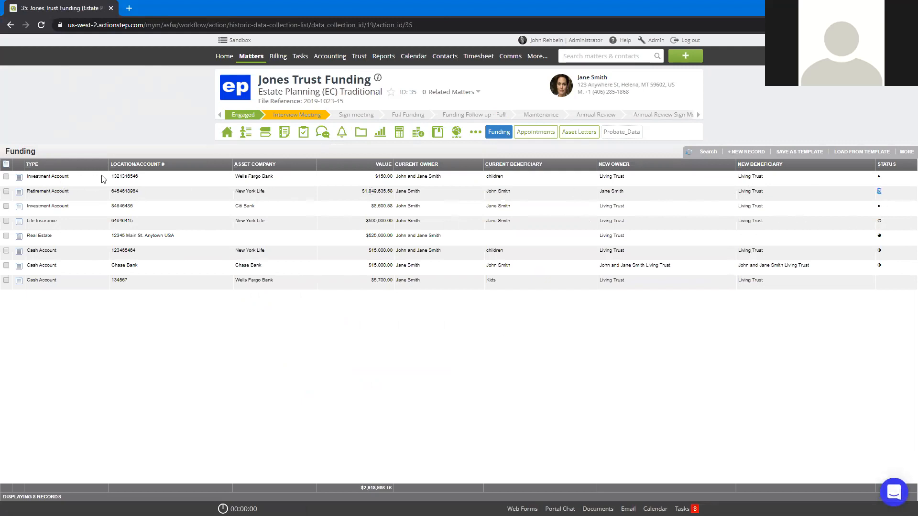
# - Open the Retirement Account funding record for editing and set its status to Instructions Given
pyautogui.click(19, 193)
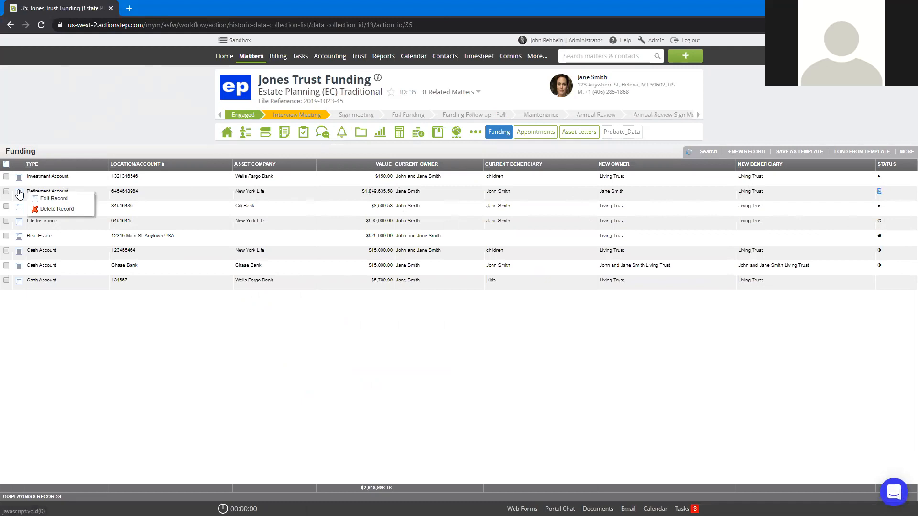
pyautogui.click(31, 198)
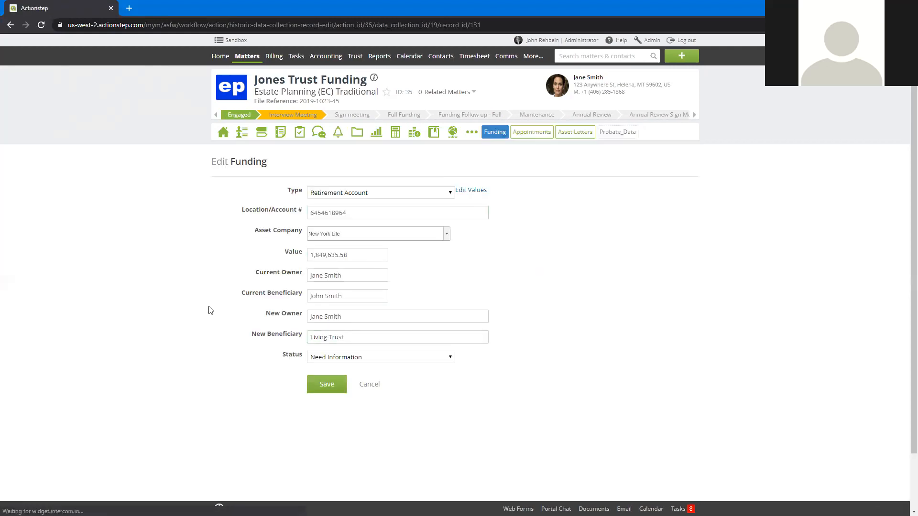
pyautogui.click(342, 358)
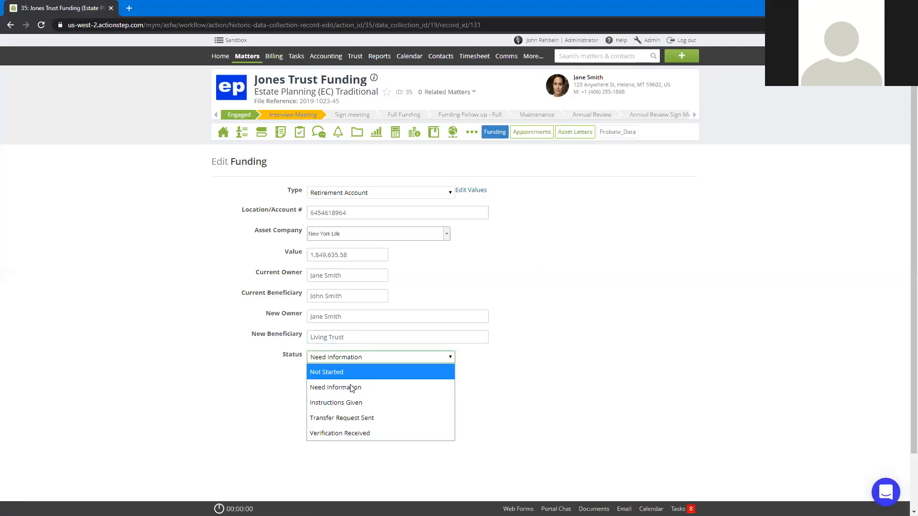
pyautogui.click(352, 402)
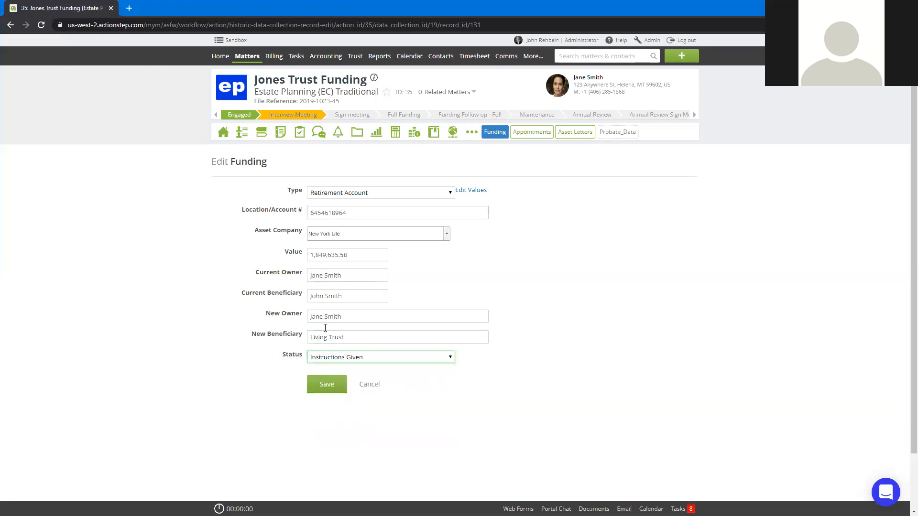
# - Set the retirement account's value to 1,849,935.58 and save the record
pyautogui.click(340, 256)
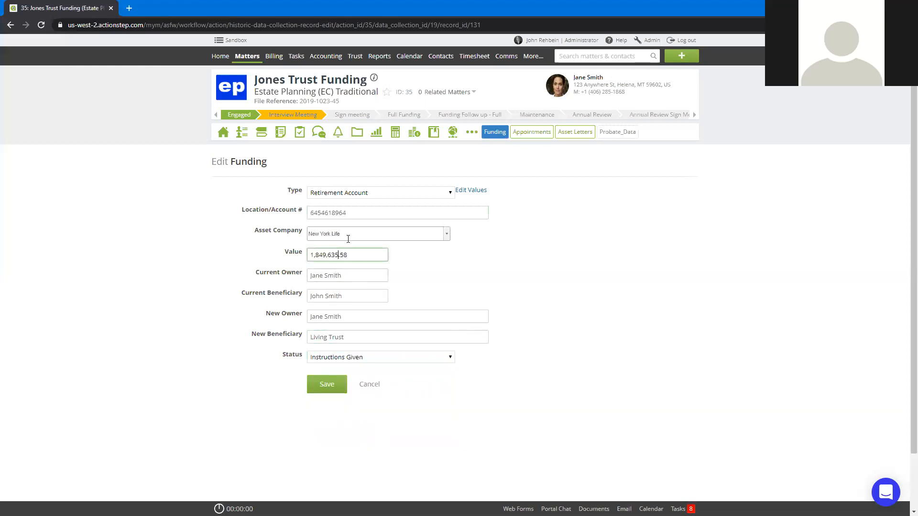
pyautogui.press('BackSpace')
pyautogui.press('BackSpace')
pyautogui.press('BackSpace')
pyautogui.press('BackSpace')
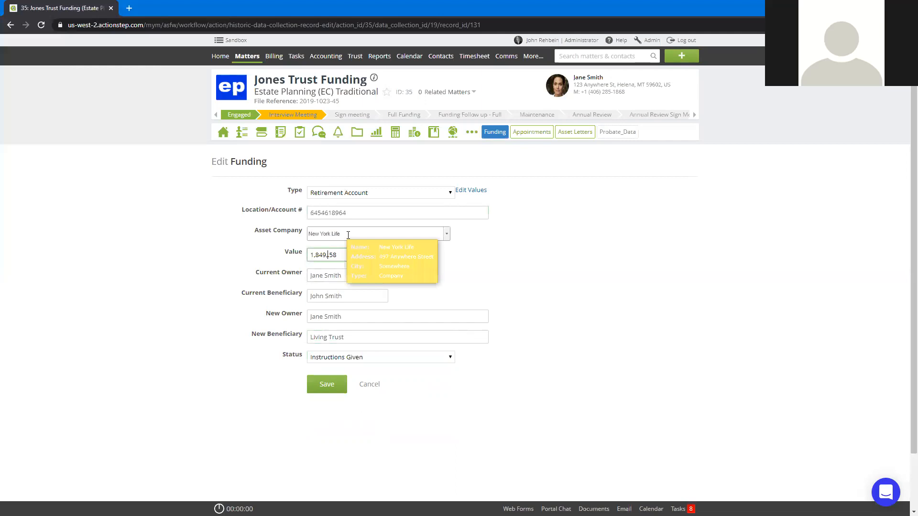
pyautogui.write('935.')
pyautogui.click(560, 246)
pyautogui.click(330, 384)
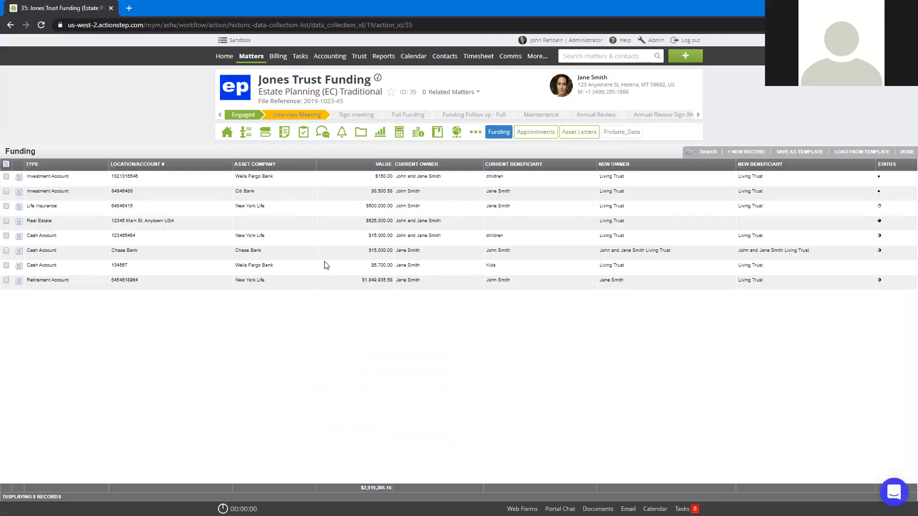
# - Generate a matter document from the Funding Table (EC) template and have it open in MS Office
pyautogui.moveTo(359, 137)
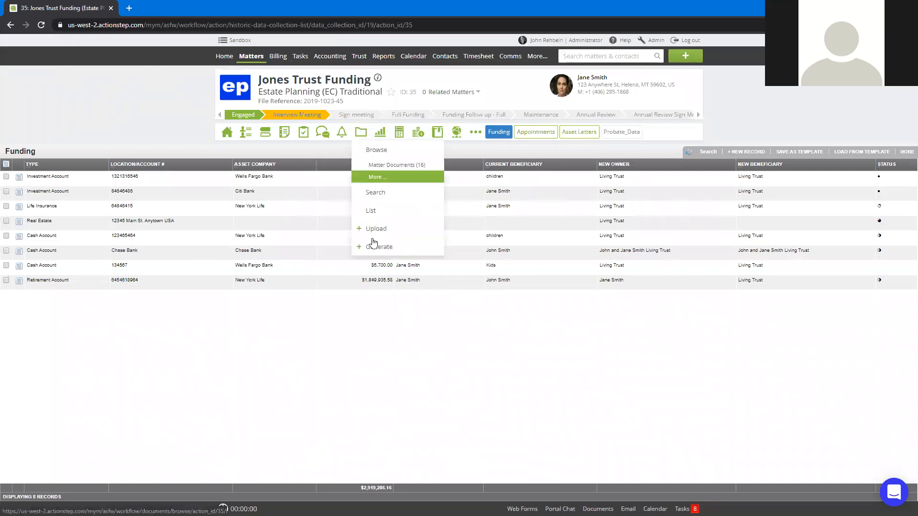
pyautogui.click(379, 247)
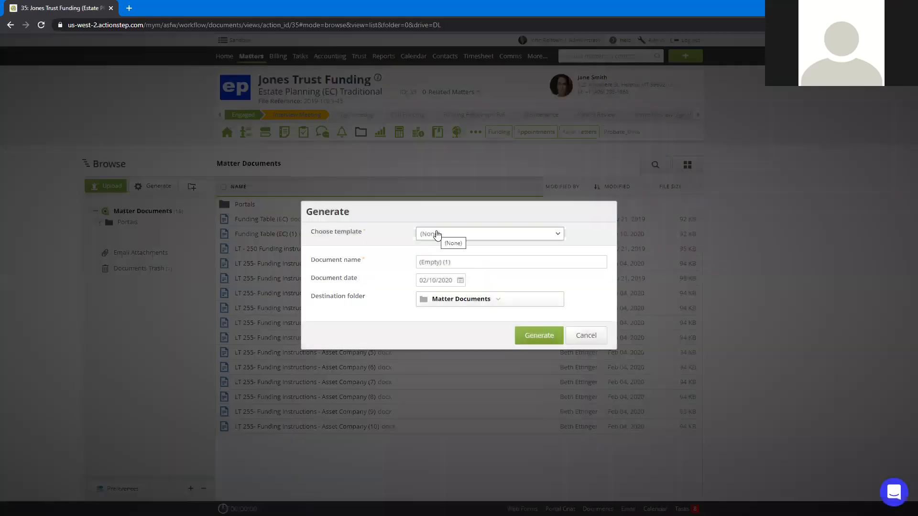
pyautogui.click(437, 234)
pyautogui.write('funding')
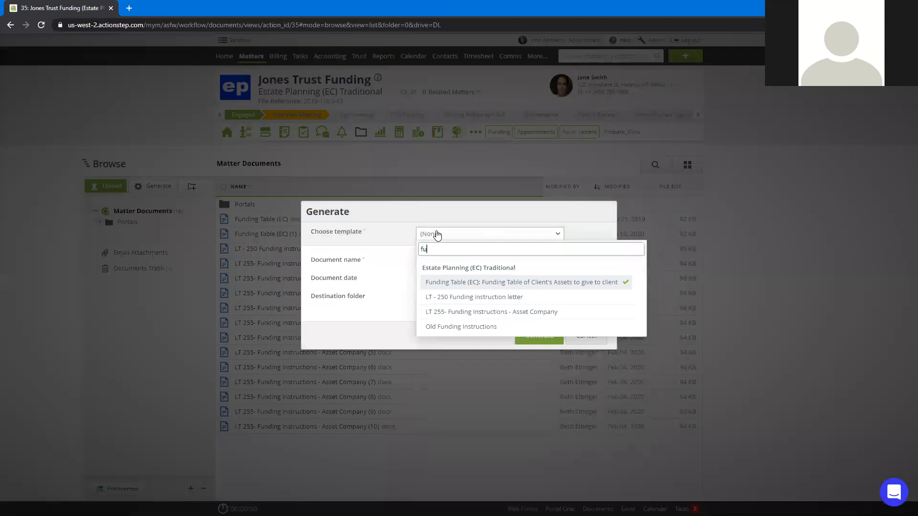
pyautogui.click(482, 282)
pyautogui.click(543, 319)
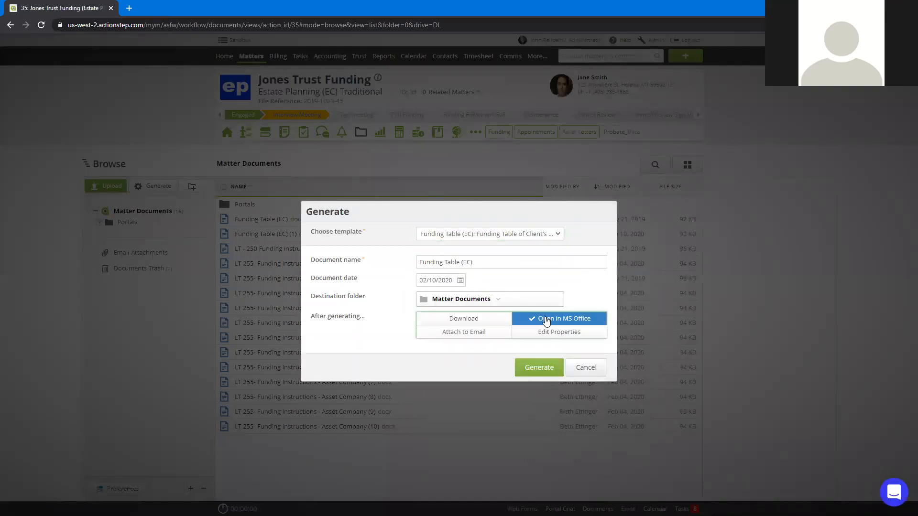
pyautogui.click(543, 369)
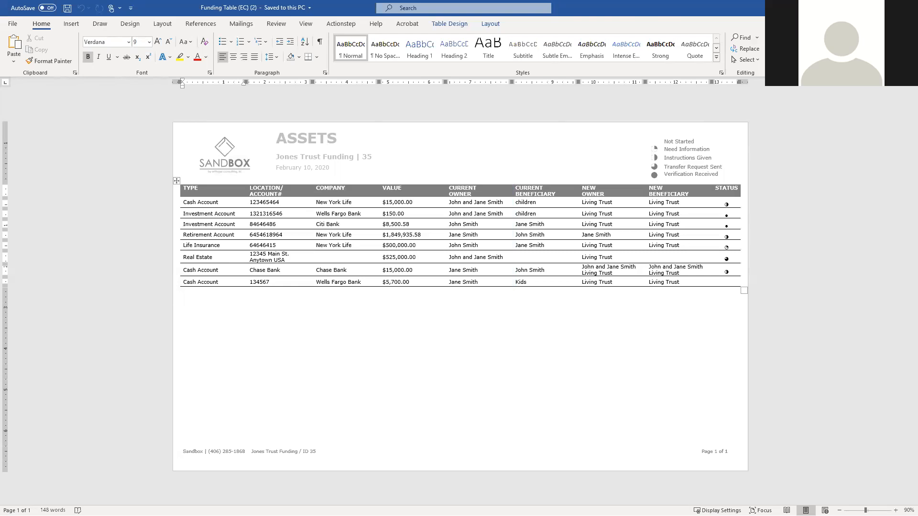
# - Switch back to Actionstep, check the Funding list, and save the Asset Letters record with New York Life as asset company
pyautogui.hotkey('alt', 'Tab')
pyautogui.click(496, 134)
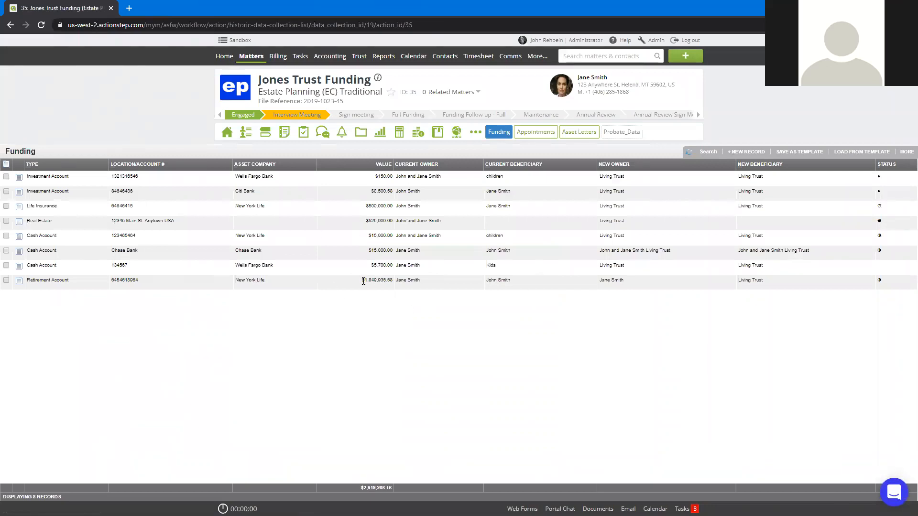
pyautogui.click(576, 138)
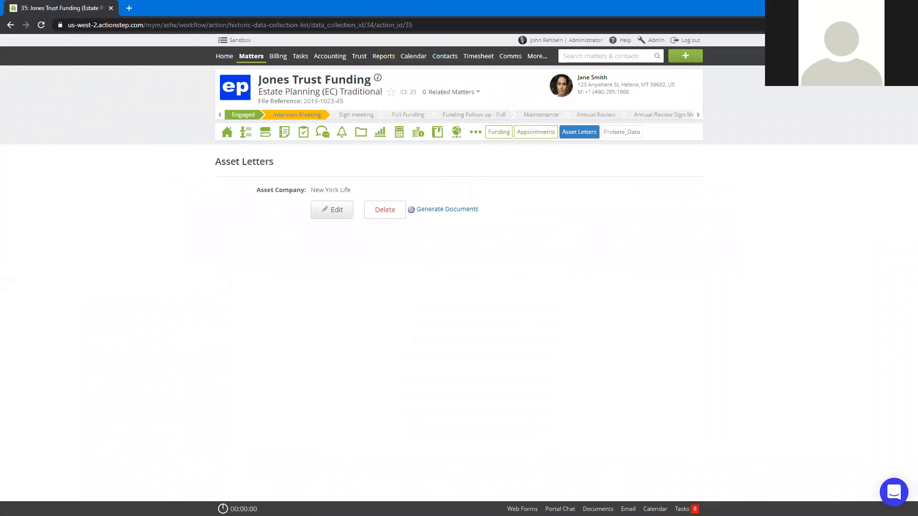
pyautogui.click(336, 211)
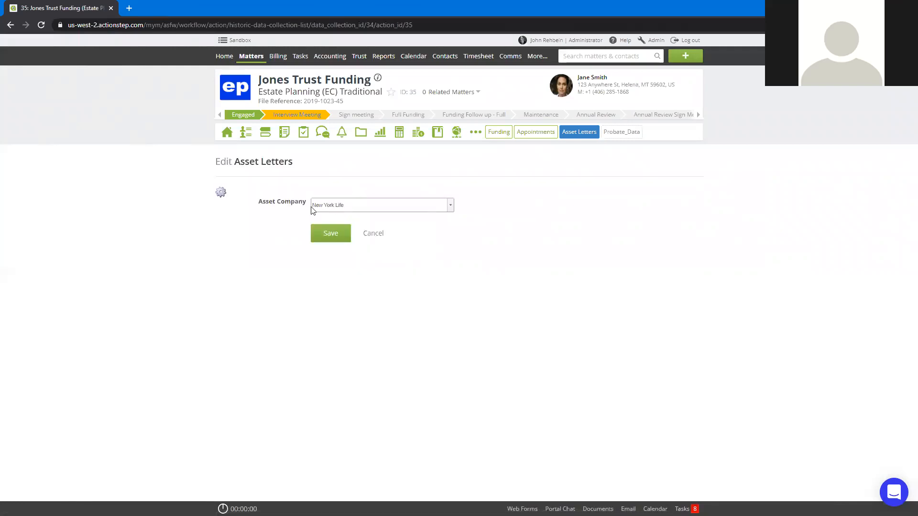
pyautogui.moveTo(315, 206)
pyautogui.click(329, 234)
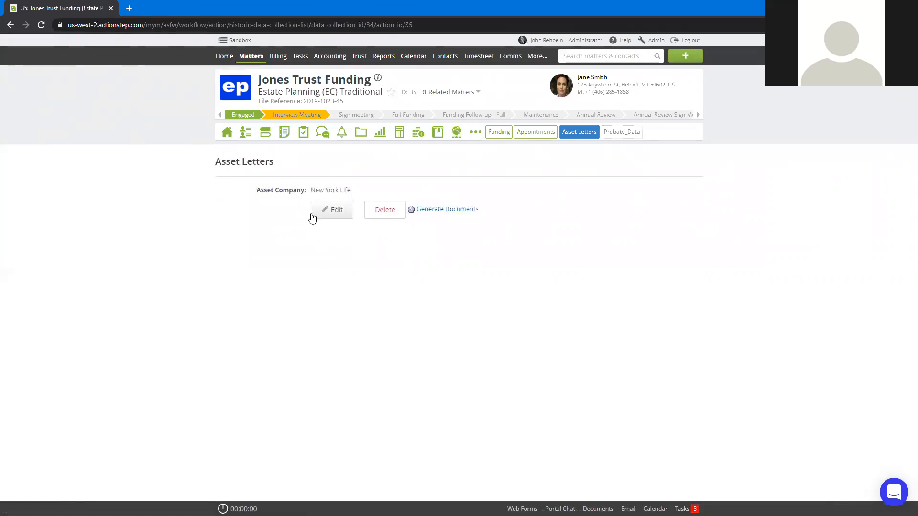
# - Generate the LT 255- Funding Instructions - Asset Company letter from the Asset Letters record and enlarge the resulting pop-up window
pyautogui.click(431, 214)
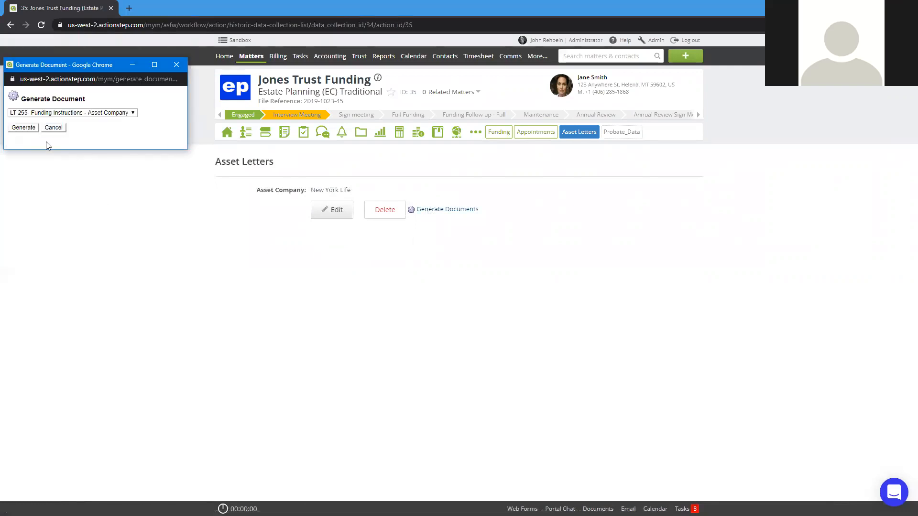
pyautogui.click(50, 115)
pyautogui.click(50, 113)
pyautogui.click(23, 127)
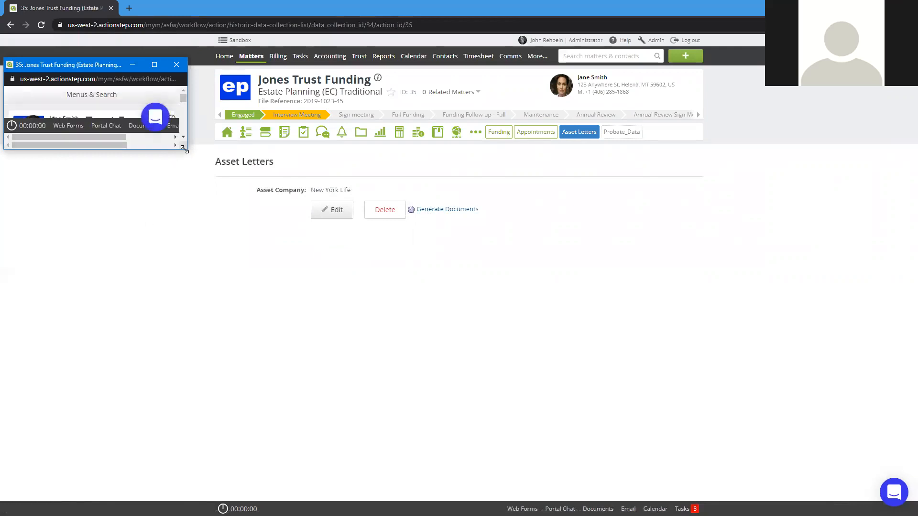
pyautogui.moveTo(185, 151); pyautogui.dragTo(505, 370)
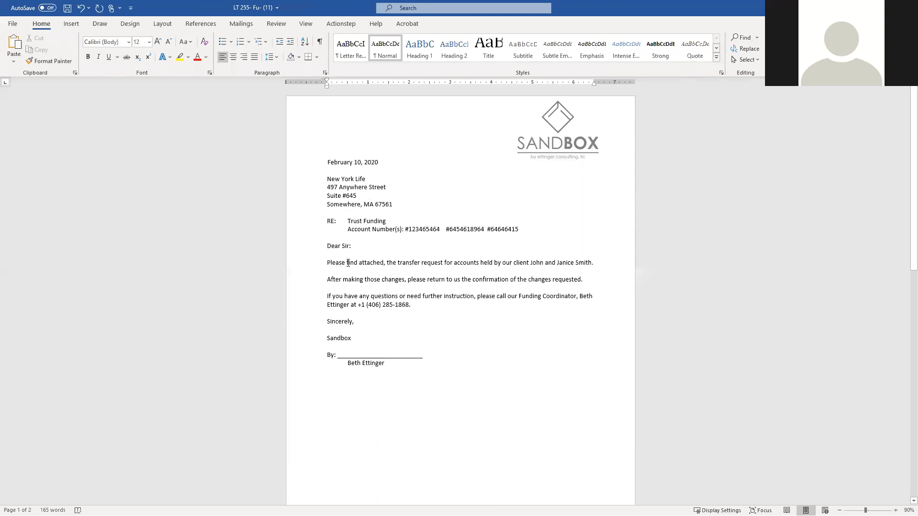
# - Review both pages of the generated funding instructions letter, including the account transfer details and the confirmation section
pyautogui.scroll(-5, 426, 294)
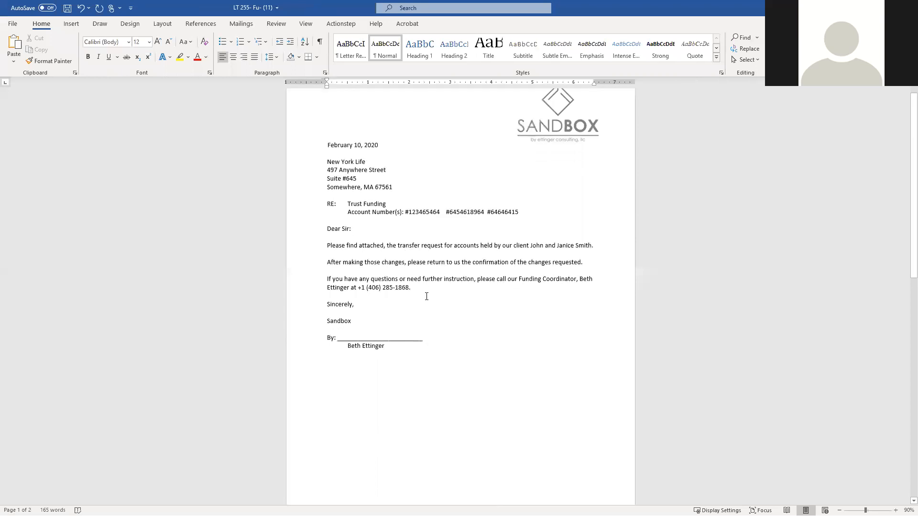
pyautogui.scroll(-8, 426, 296)
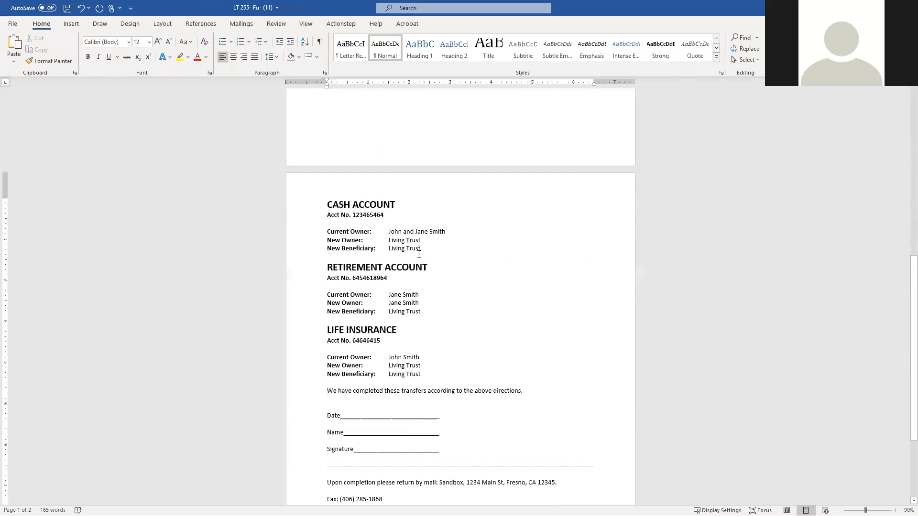
pyautogui.scroll(-3, 498, 304)
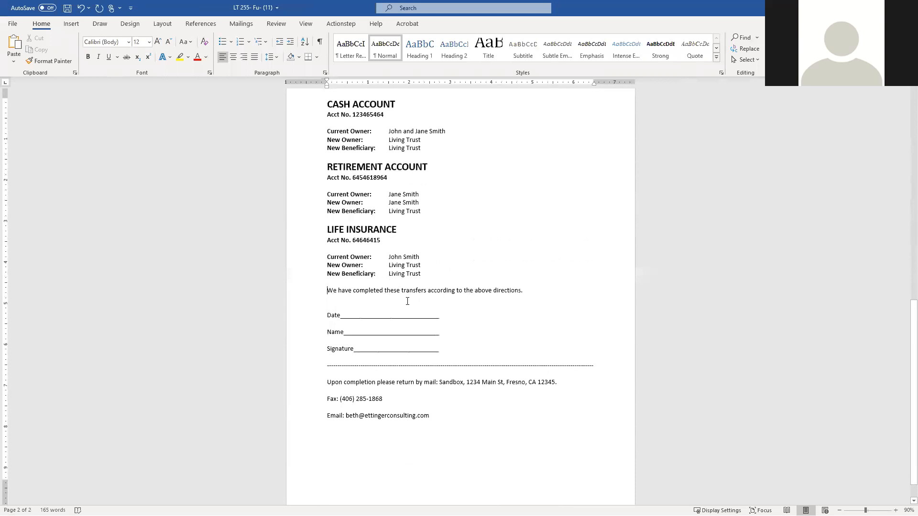
pyautogui.scroll(-1, 481, 338)
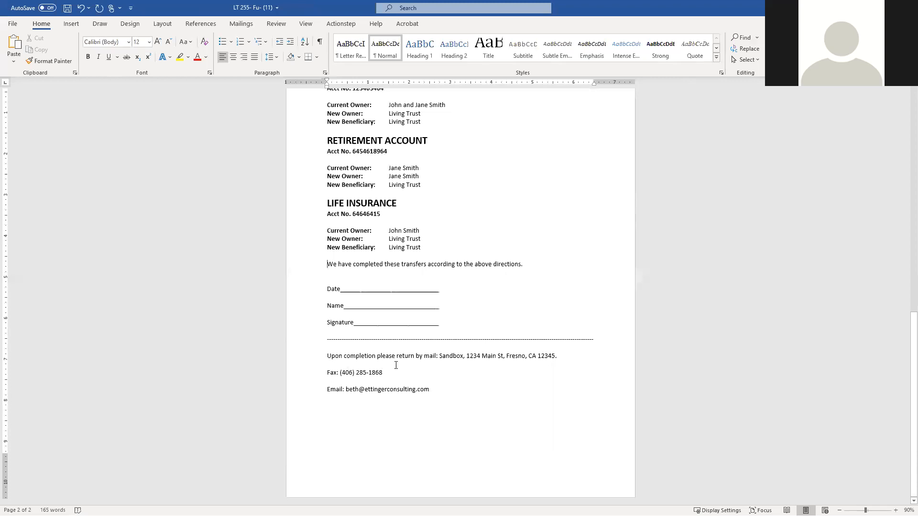
pyautogui.scroll(15, 422, 366)
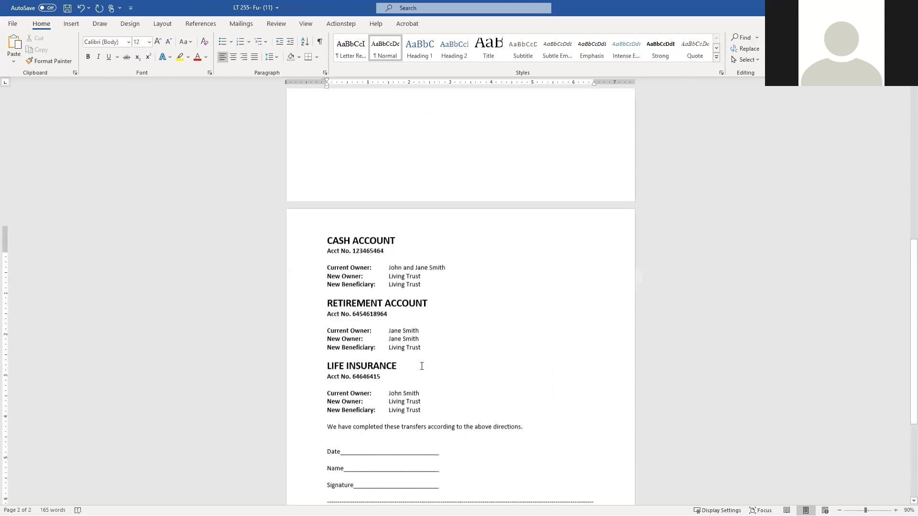